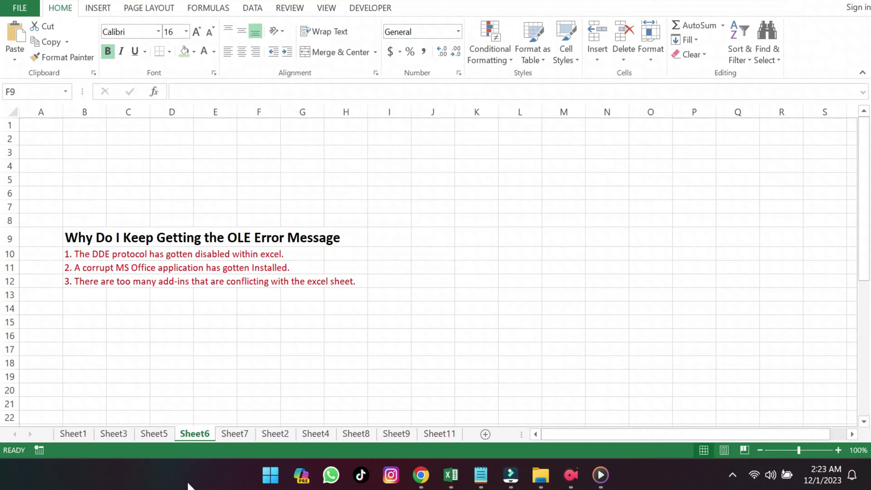
- Scroll Sheet6 down to rows 29–50 to show the four numbered OLE error fixes
{"action": "scroll", "coordinate": [216, 347], "scroll_direction": "down", "scroll_amount": 7}
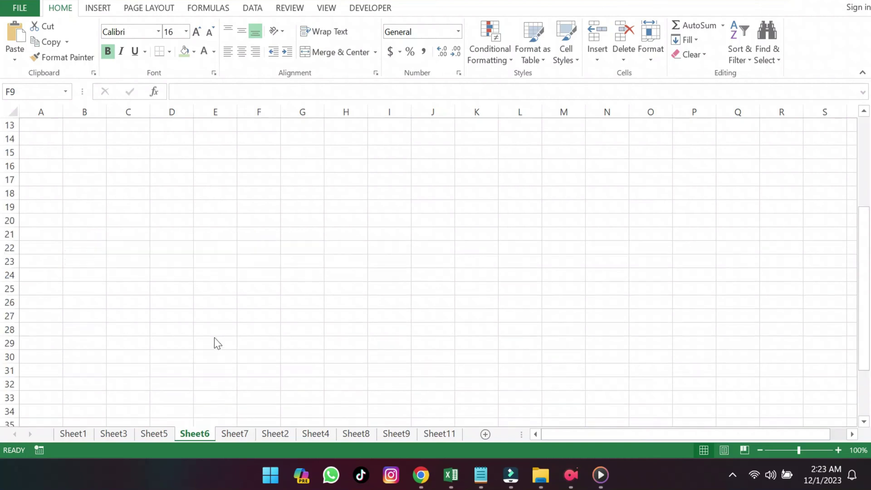
{"action": "scroll", "coordinate": [223, 339], "scroll_direction": "down", "scroll_amount": 3}
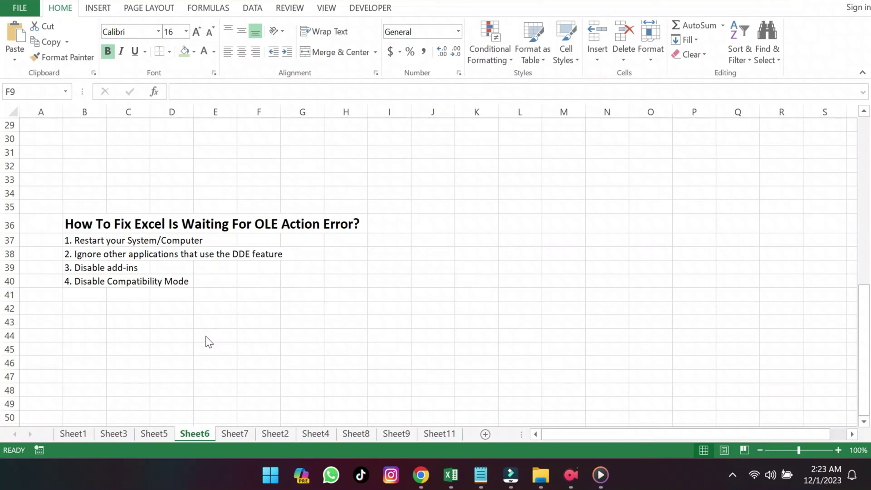
{"action": "left_click", "coordinate": [272, 480]}
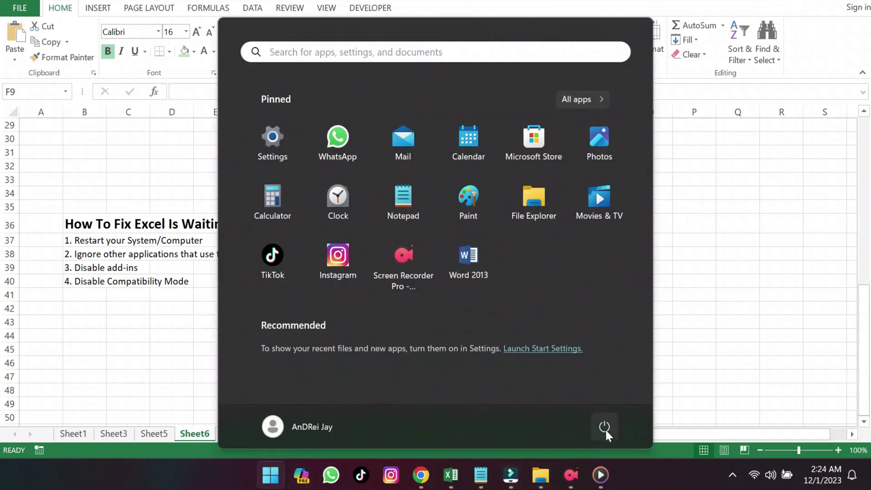
{"action": "left_click", "coordinate": [605, 429]}
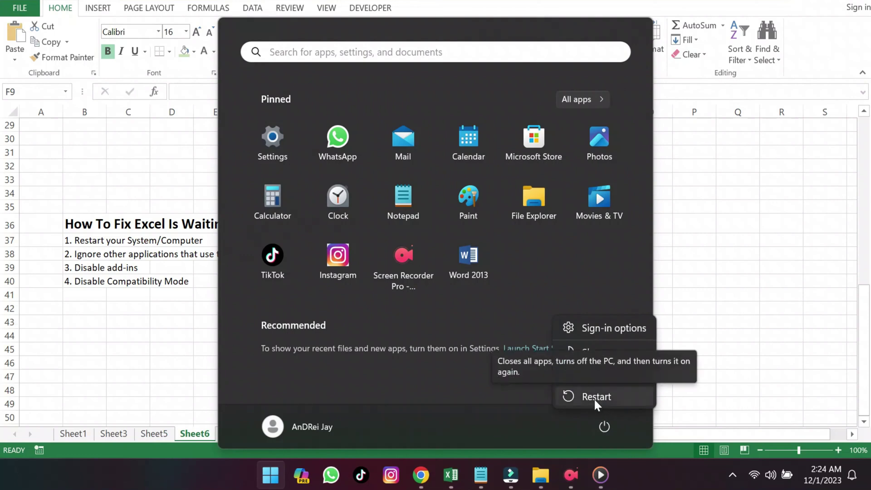
{"action": "left_click", "coordinate": [240, 456]}
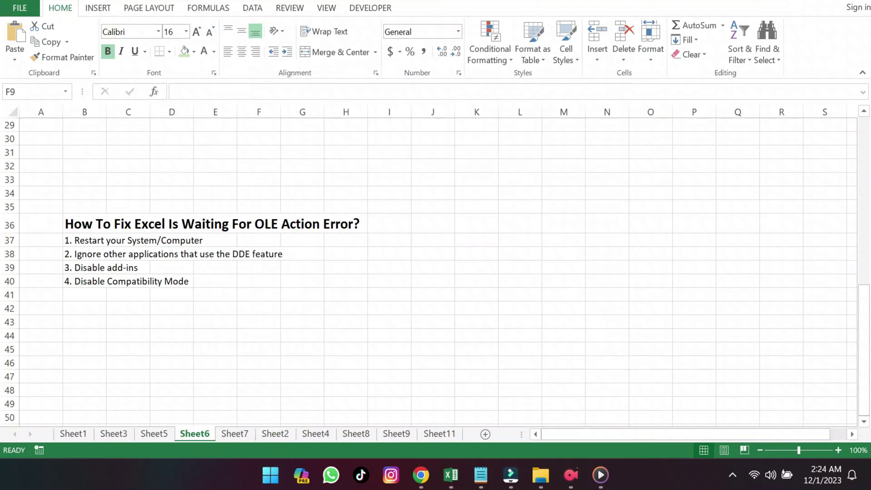
{"action": "left_click", "coordinate": [26, 11]}
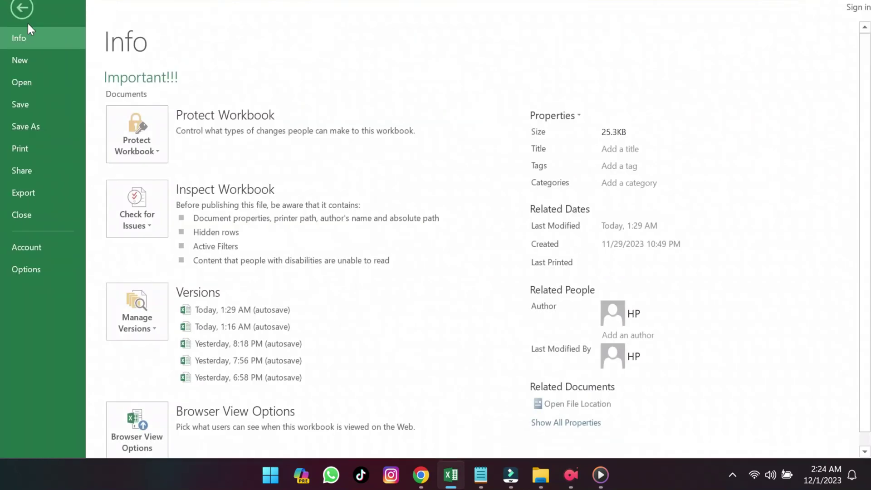
{"action": "key", "text": "Escape"}
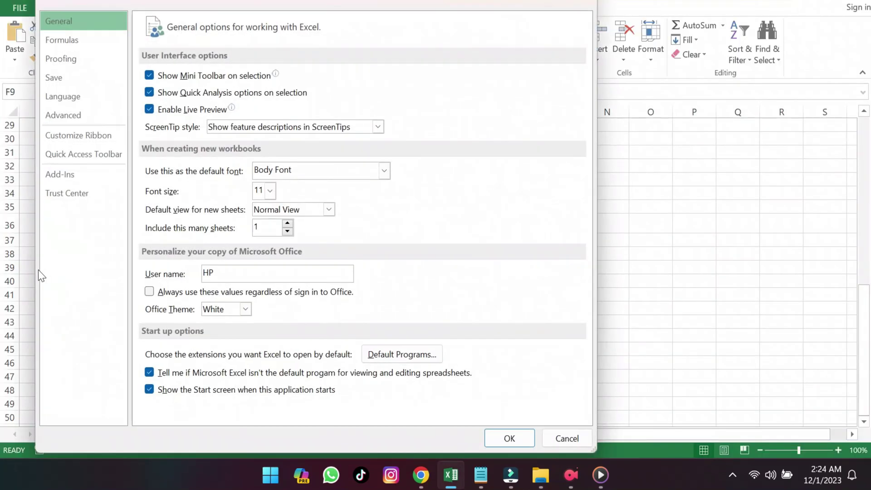
{"action": "left_click", "coordinate": [68, 112]}
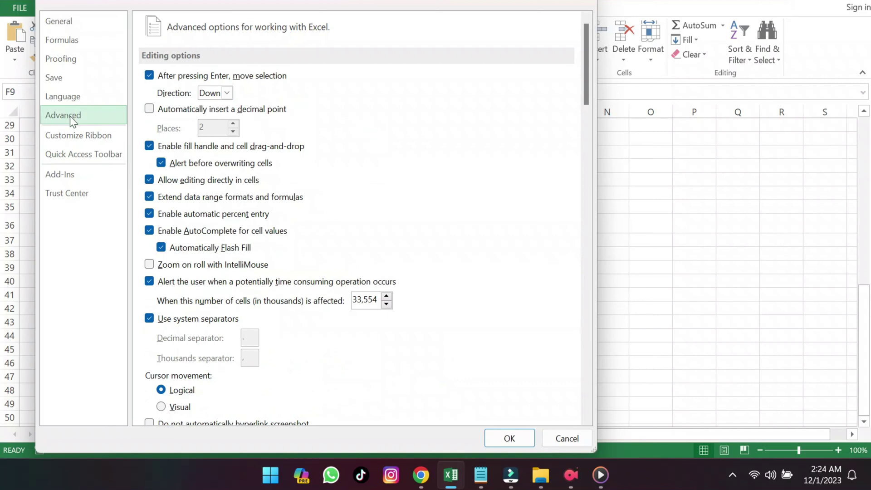
{"action": "scroll", "coordinate": [222, 299], "scroll_direction": "down", "scroll_amount": 3}
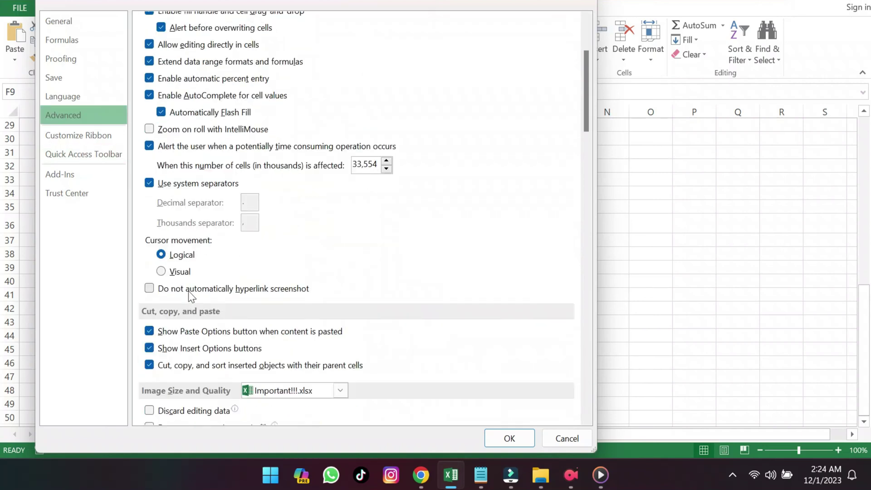
{"action": "scroll", "coordinate": [188, 291], "scroll_direction": "down", "scroll_amount": 4}
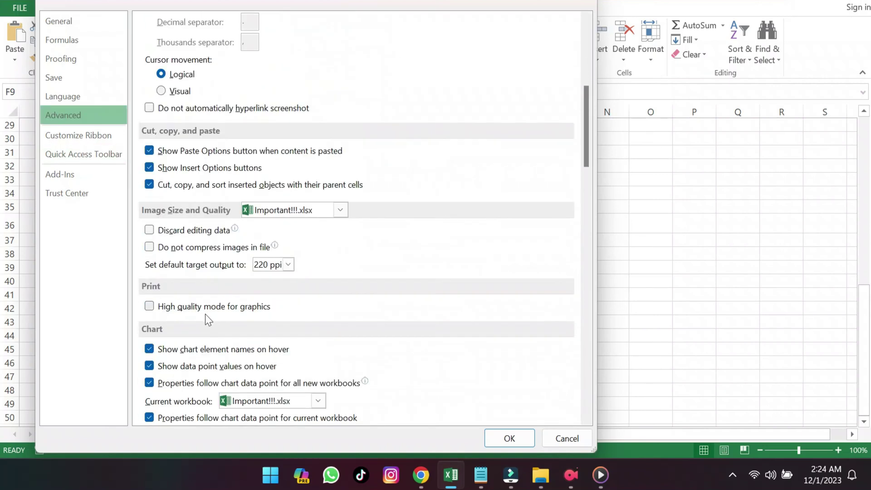
{"action": "scroll", "coordinate": [205, 314], "scroll_direction": "down", "scroll_amount": 2}
{"action": "scroll", "coordinate": [204, 314], "scroll_direction": "down", "scroll_amount": 3}
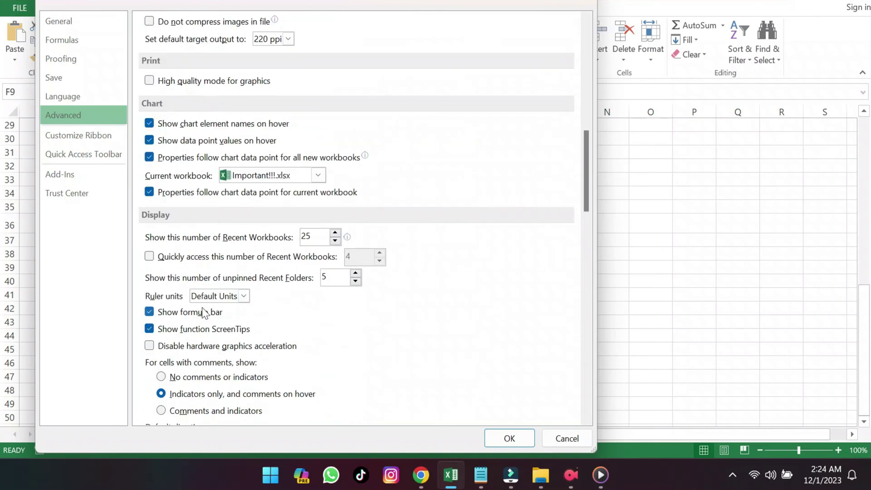
{"action": "scroll", "coordinate": [203, 312], "scroll_direction": "down", "scroll_amount": 5}
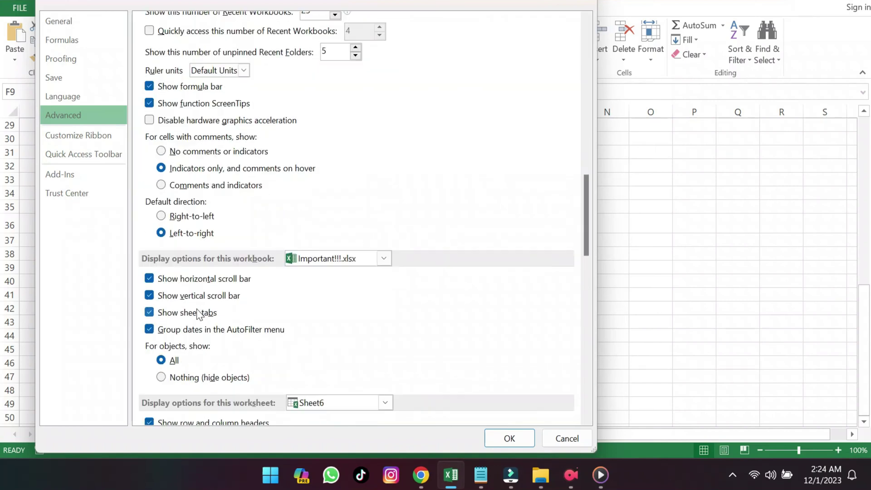
{"action": "scroll", "coordinate": [197, 309], "scroll_direction": "down", "scroll_amount": 3}
{"action": "scroll", "coordinate": [196, 309], "scroll_direction": "down", "scroll_amount": 2}
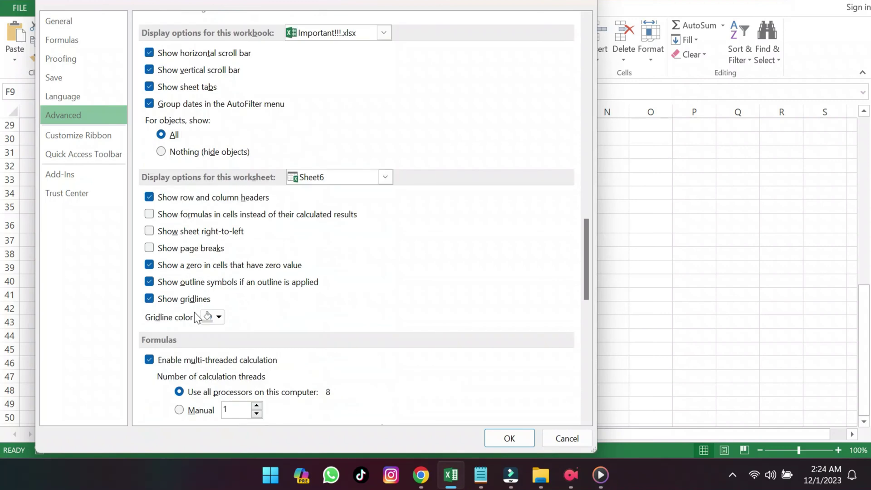
{"action": "scroll", "coordinate": [194, 313], "scroll_direction": "down", "scroll_amount": 6}
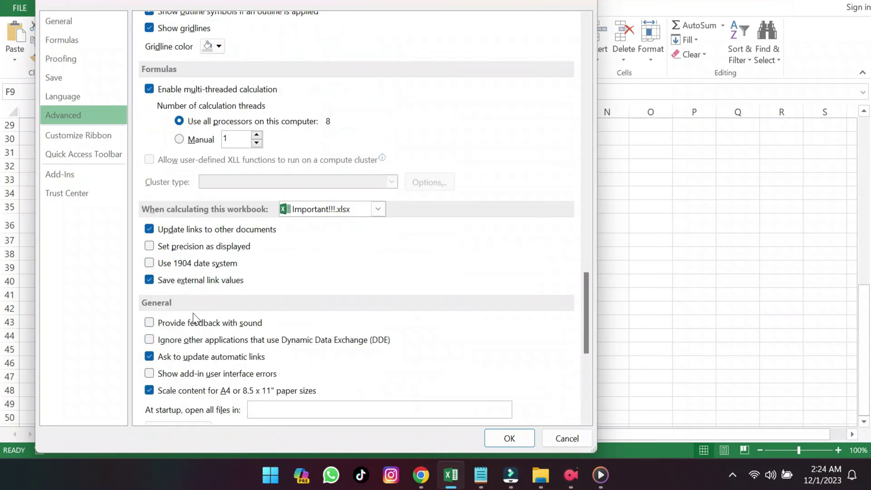
{"action": "scroll", "coordinate": [193, 319], "scroll_direction": "down", "scroll_amount": 1}
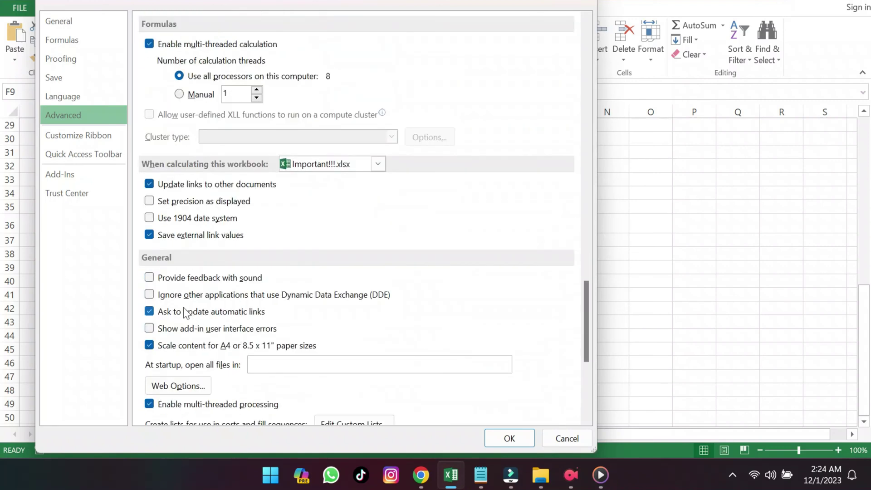
{"action": "left_click", "coordinate": [149, 294]}
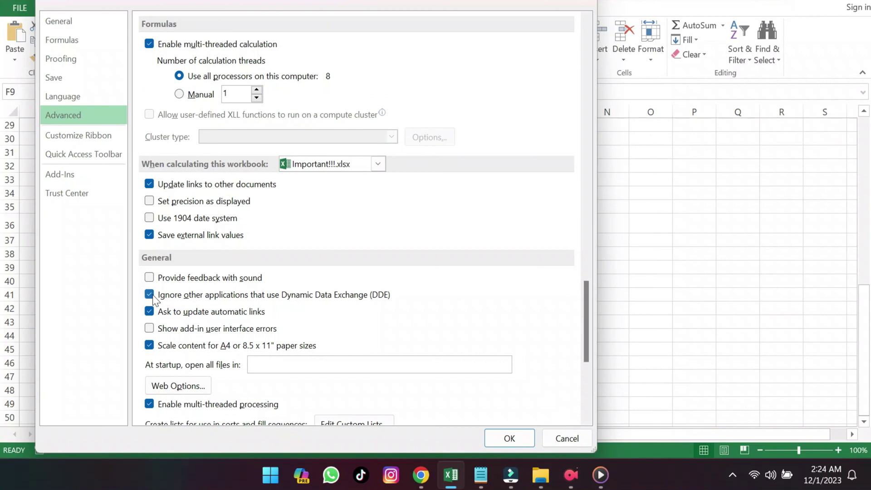
{"action": "left_click", "coordinate": [151, 296]}
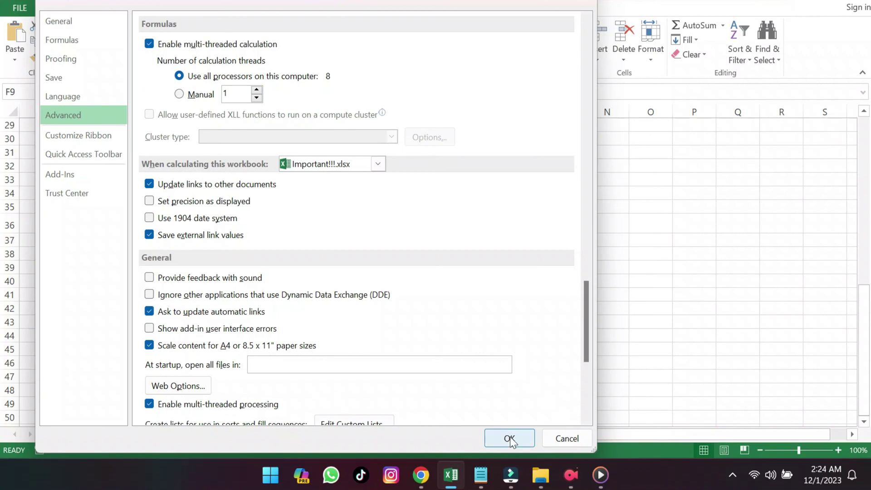
{"action": "left_click", "coordinate": [582, 4]}
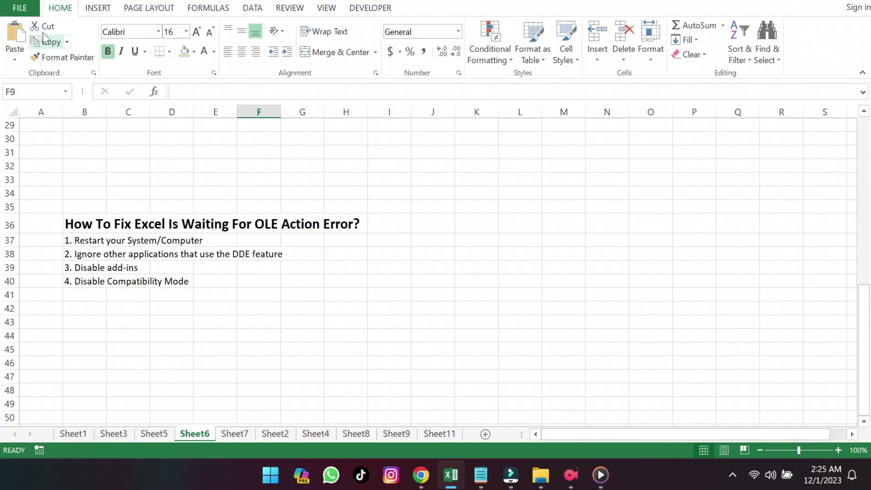
- From Excel Options > Add-Ins, manage Excel Add-ins to open the Add-Ins list
{"action": "left_click", "coordinate": [23, 8]}
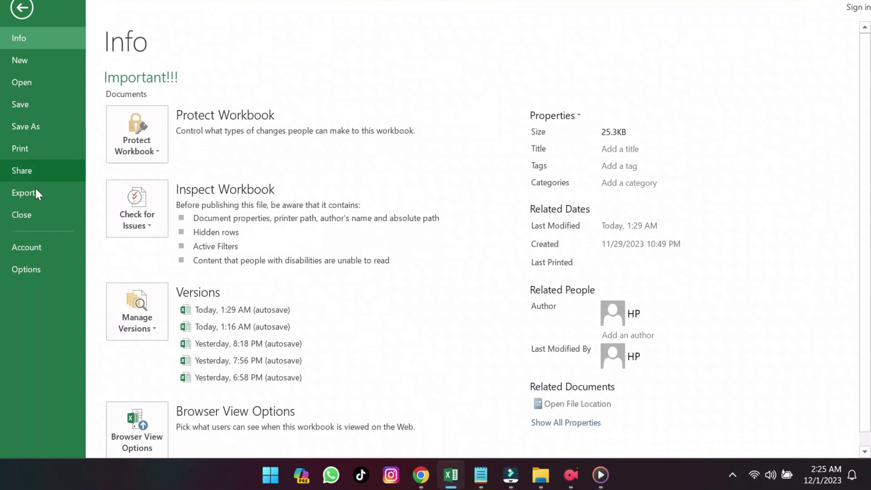
{"action": "left_click", "coordinate": [28, 269]}
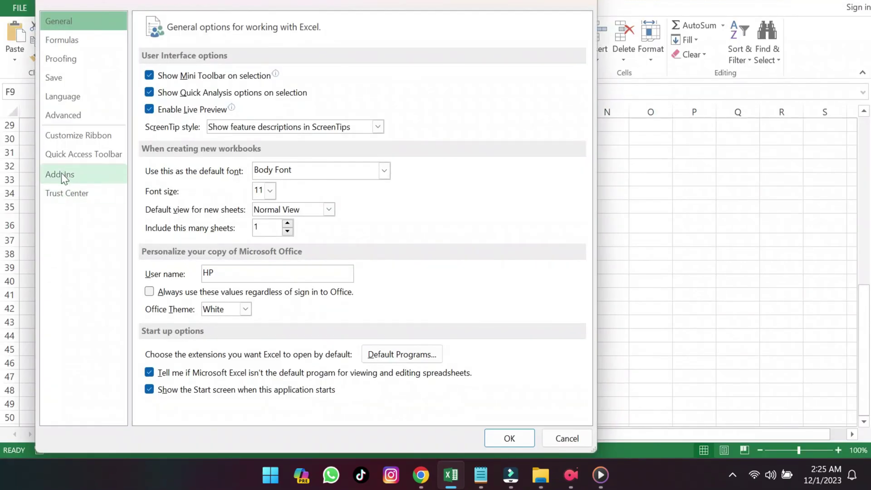
{"action": "left_click", "coordinate": [71, 174]}
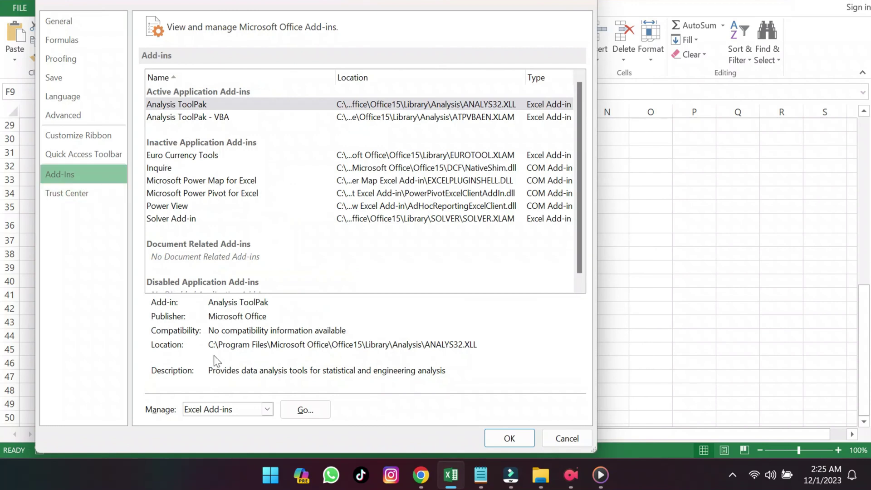
{"action": "left_click", "coordinate": [268, 410]}
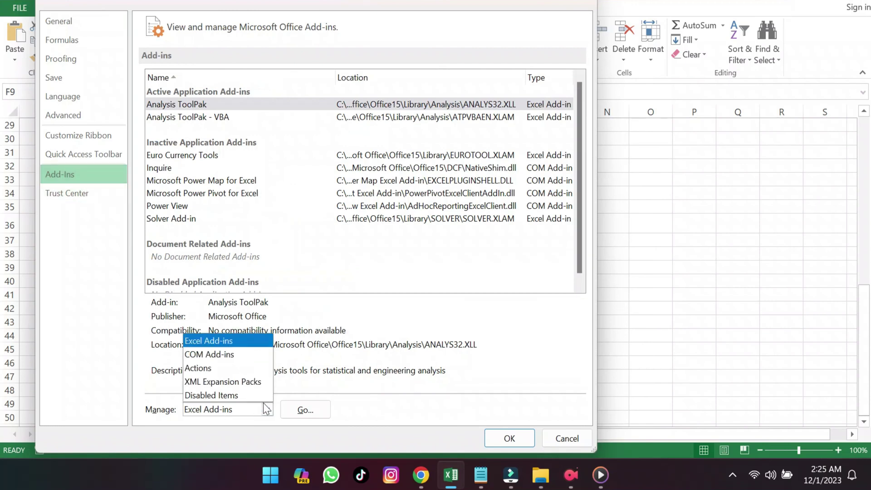
{"action": "left_click", "coordinate": [213, 340]}
{"action": "left_click", "coordinate": [317, 404]}
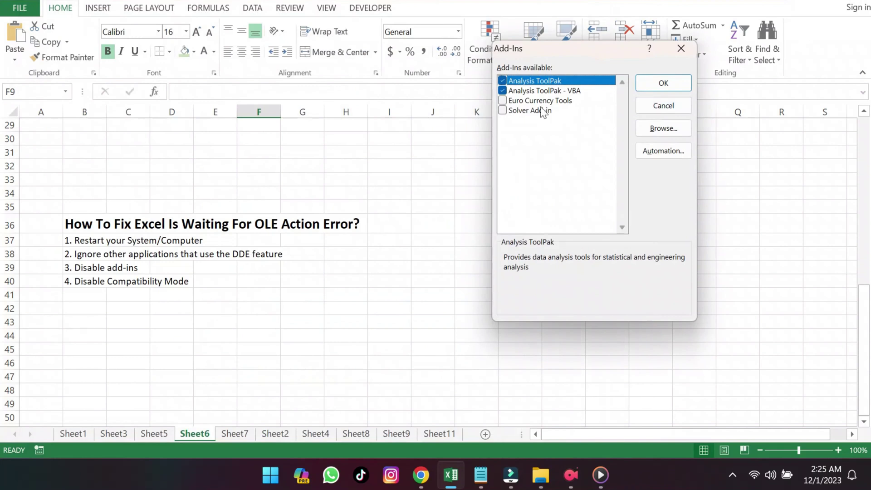
- Untick Analysis ToolPak and Analysis ToolPak - VBA, then tick both again
{"action": "left_click", "coordinate": [502, 80]}
{"action": "left_click", "coordinate": [502, 91]}
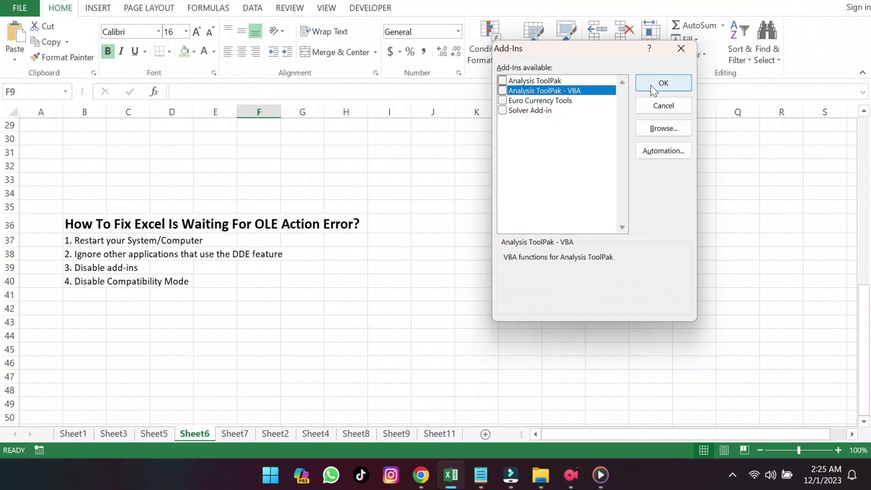
{"action": "left_click", "coordinate": [502, 91]}
{"action": "left_click", "coordinate": [502, 80]}
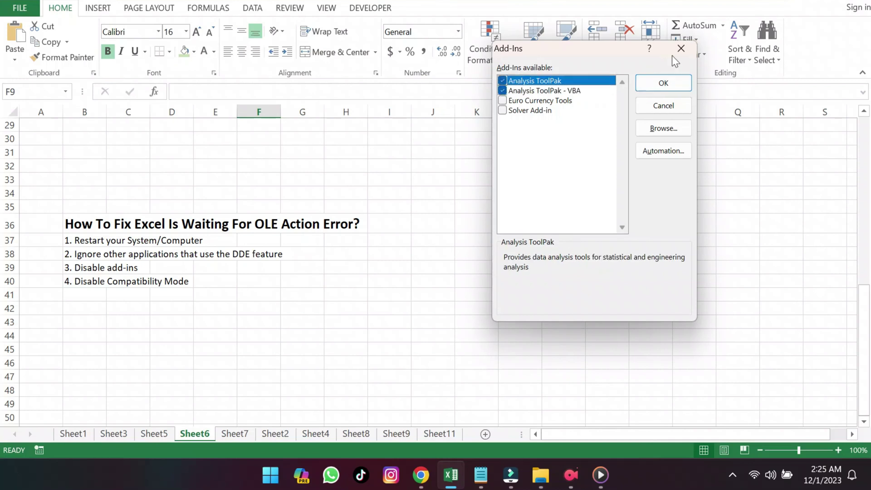
- Close the Add-Ins list and restore down Excel to show OLE error.xlsx on the desktop
{"action": "left_click", "coordinate": [681, 48]}
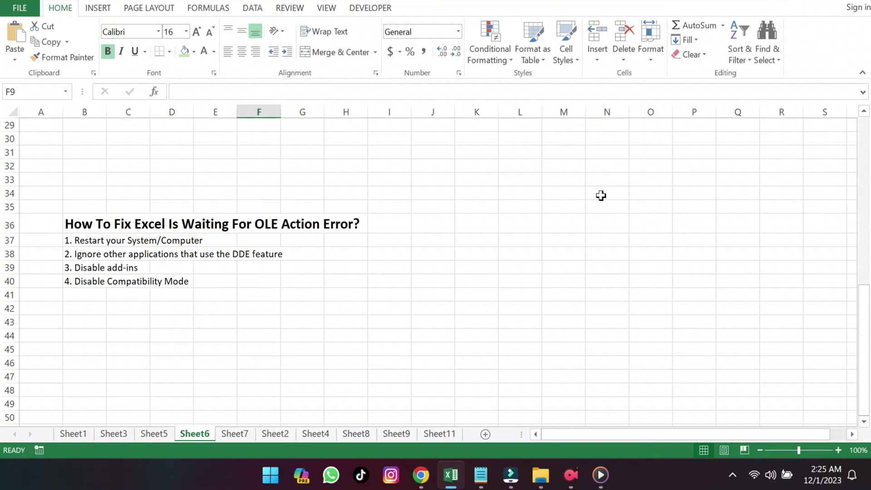
{"action": "key", "text": "super+Down"}
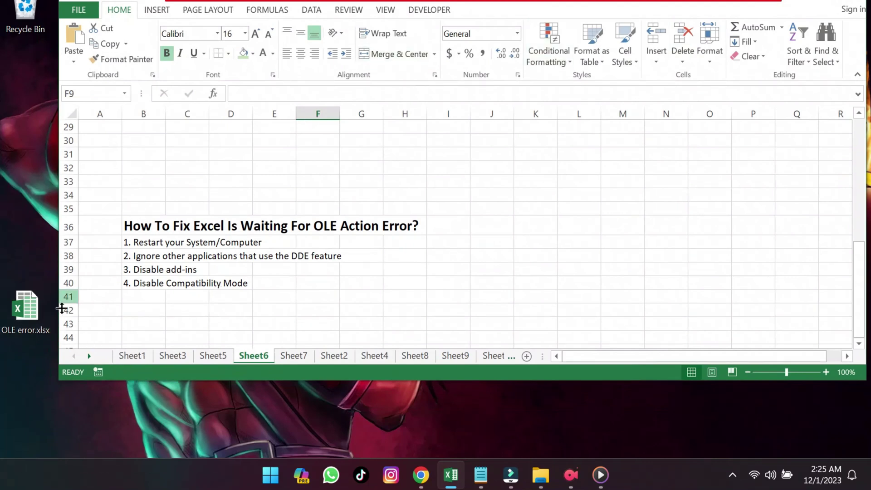
- Rename the desktop file OLE error.xlsx to OLE error.exe
{"action": "left_click", "coordinate": [37, 321]}
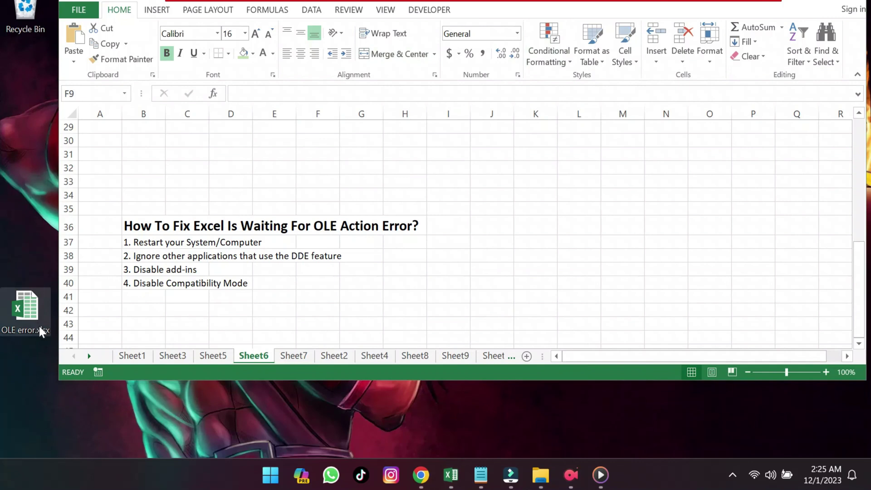
{"action": "right_click", "coordinate": [39, 332]}
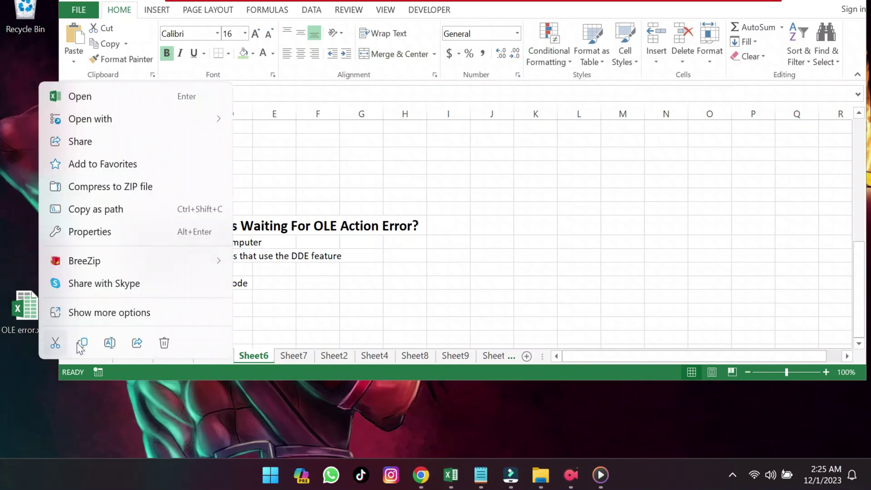
{"action": "left_click", "coordinate": [109, 343]}
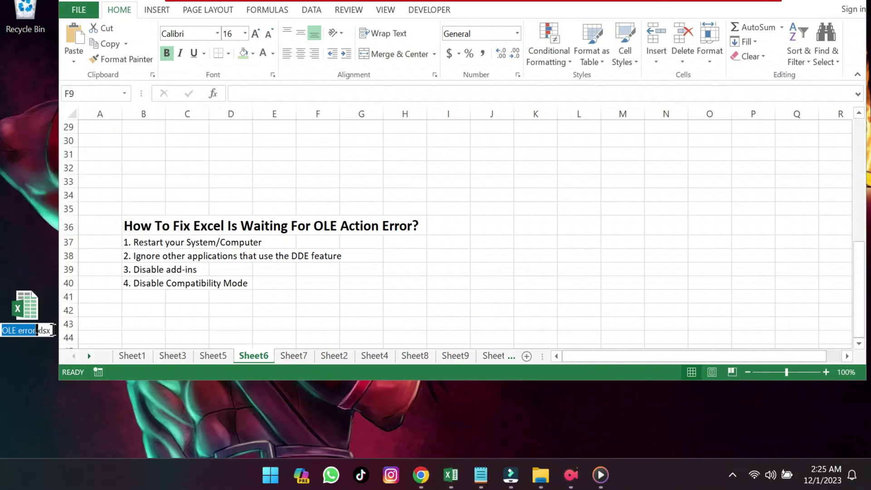
{"action": "left_click", "coordinate": [50, 331]}
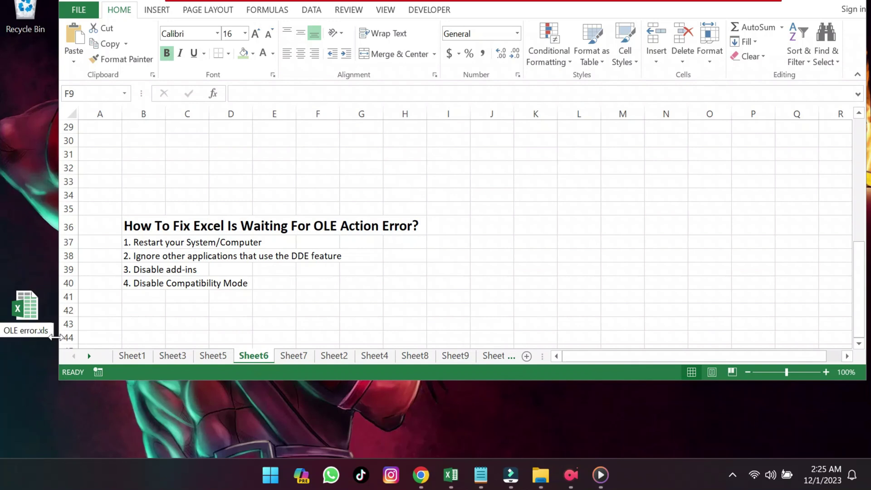
{"action": "type", "text": "EXE"}
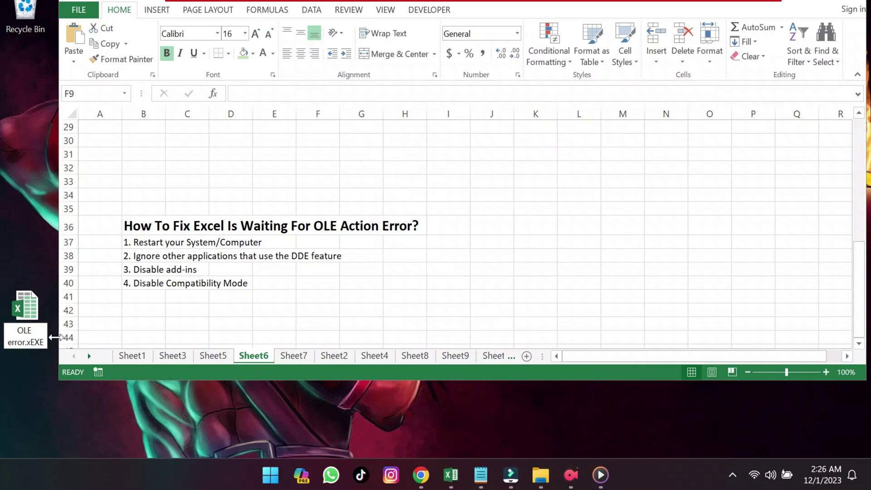
{"action": "key", "text": "BackSpace"}
{"action": "key", "text": "BackSpace"}
{"action": "key", "text": "BackSpace"}
{"action": "key", "text": "BackSpace"}
{"action": "key", "text": "BackSpace"}
{"action": "type", "text": "."}
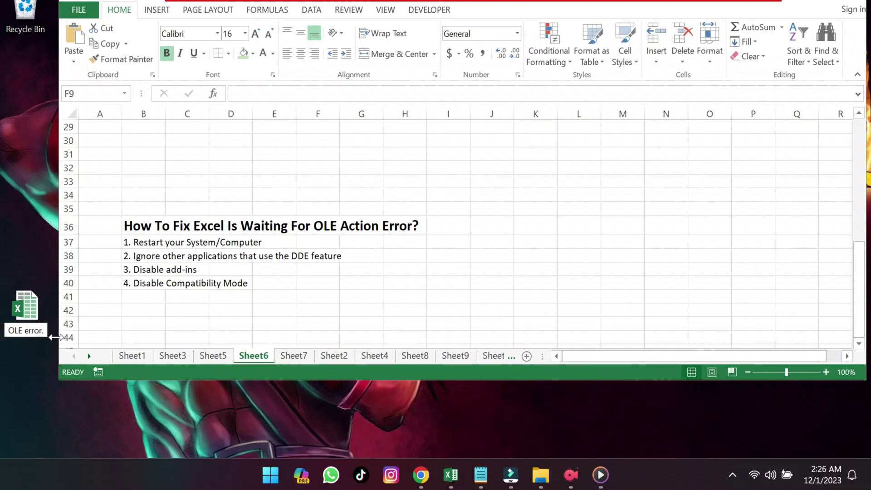
{"action": "type", "text": "exe"}
{"action": "key", "text": "Return"}
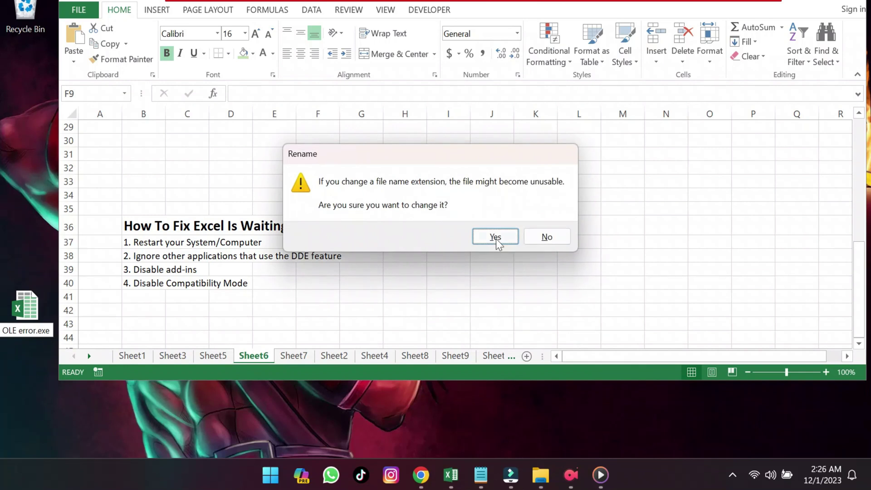
- Confirm the .exe rename and check that compatibility mode is off in the file's Properties
{"action": "left_click", "coordinate": [497, 240]}
{"action": "right_click", "coordinate": [24, 306]}
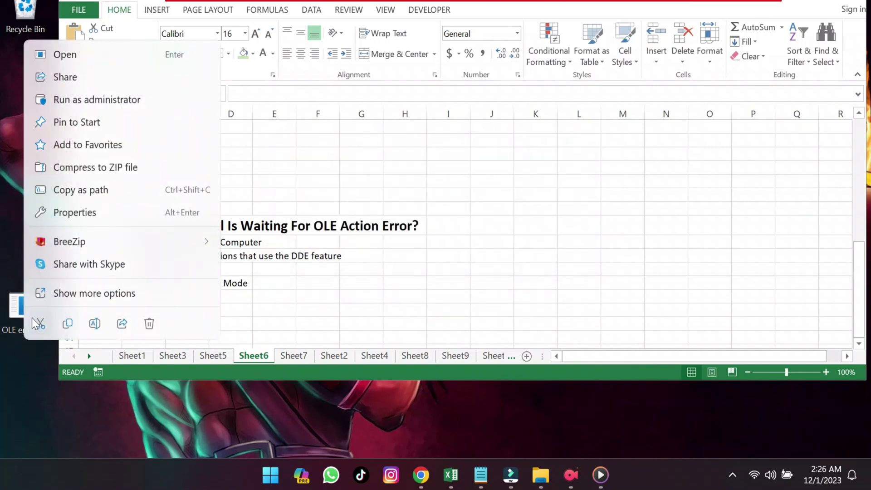
{"action": "left_click", "coordinate": [75, 212]}
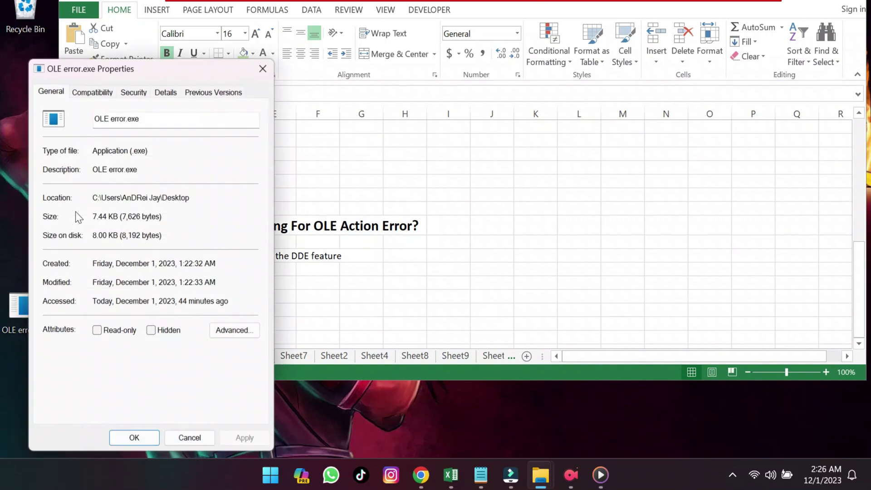
{"action": "left_click", "coordinate": [96, 92]}
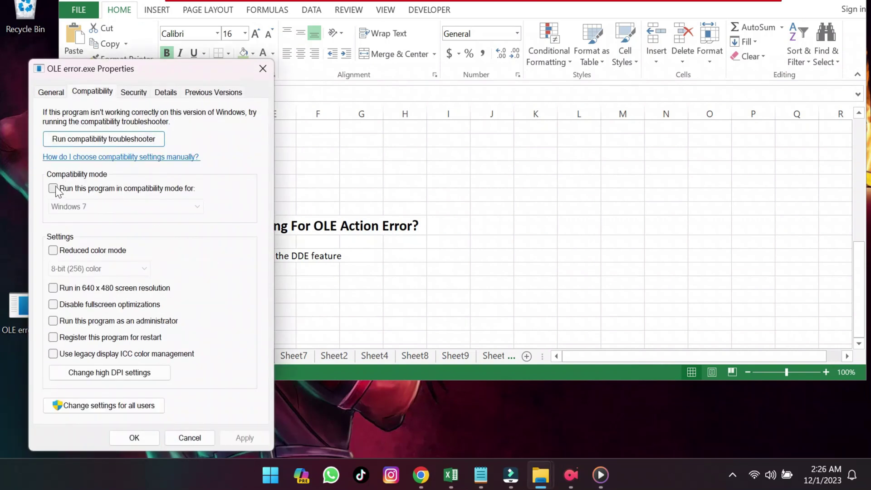
{"action": "left_click", "coordinate": [135, 438]}
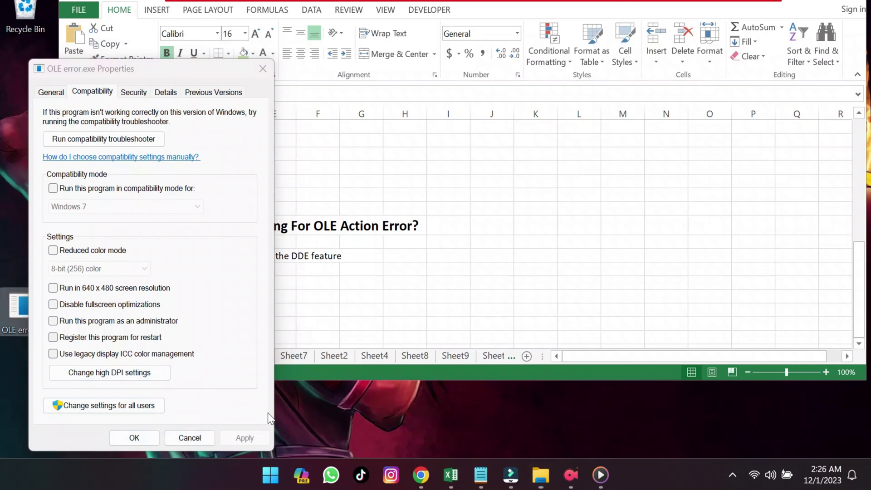
{"action": "left_click", "coordinate": [190, 438]}
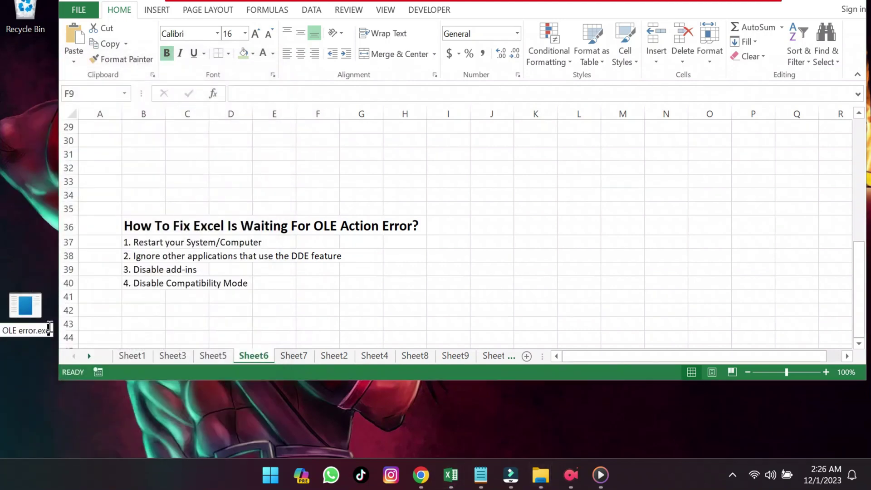
- Rename the file back to OLE error.xlsx, confirm the change, and open it in Excel
{"action": "left_click", "coordinate": [49, 331]}
{"action": "key", "text": "BackSpace"}
{"action": "key", "text": "BackSpace"}
{"action": "key", "text": "BackSpace"}
{"action": "type", "text": "xlsx"}
{"action": "key", "text": "Return"}
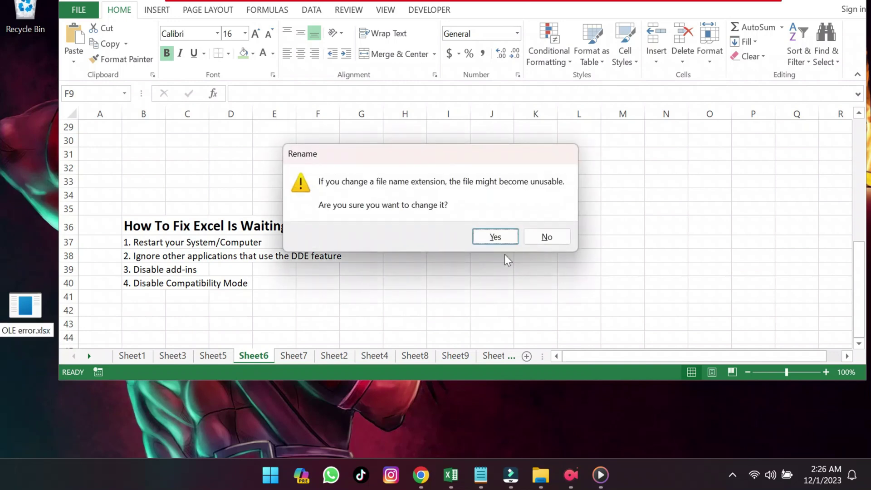
{"action": "left_click", "coordinate": [494, 237]}
{"action": "double_click", "coordinate": [31, 321]}
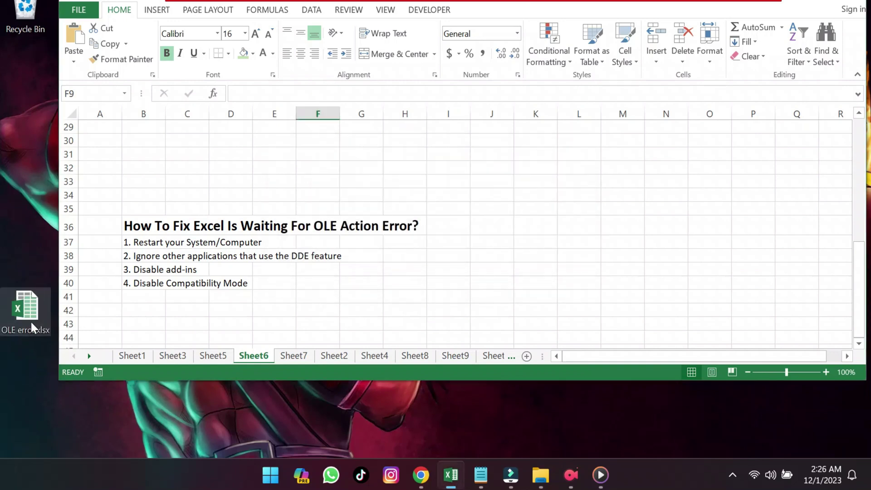